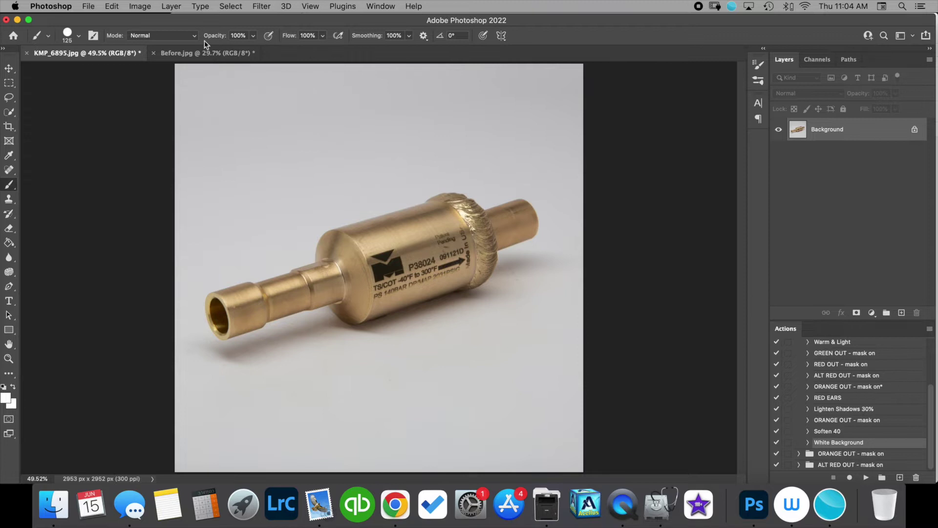
Duplicate the Background layer as Background copy
click(172, 6)
click(193, 52)
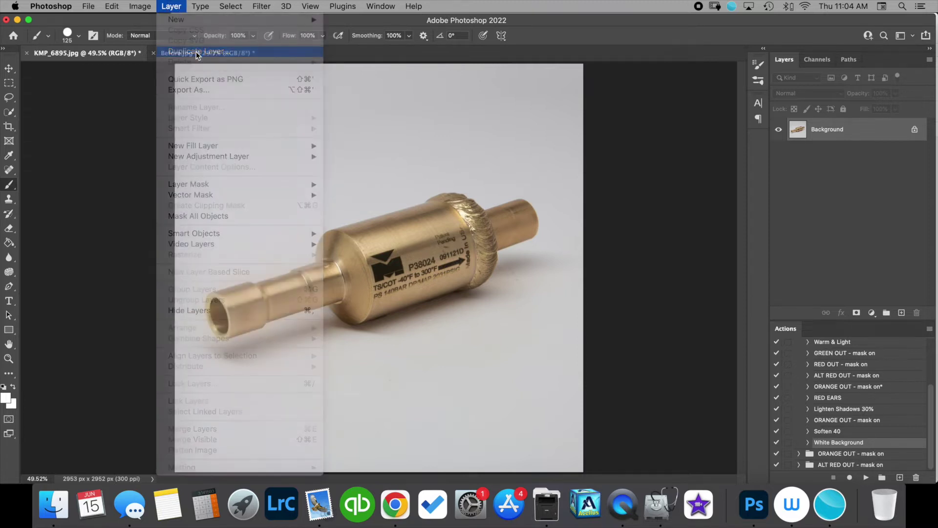
click(571, 211)
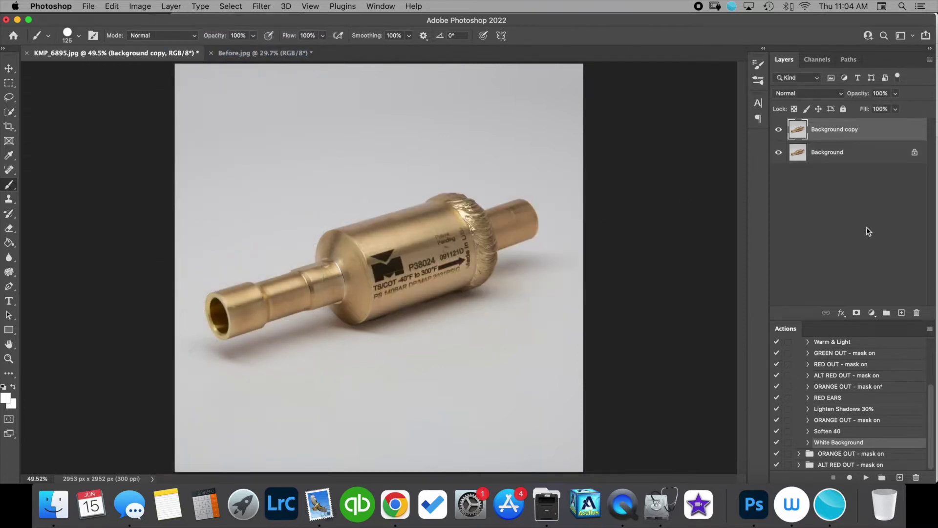
Whiten the grey backdrop with Replace Color, sampling the backdrop and setting Lightness +100
click(135, 9)
mouse_move(172, 41)
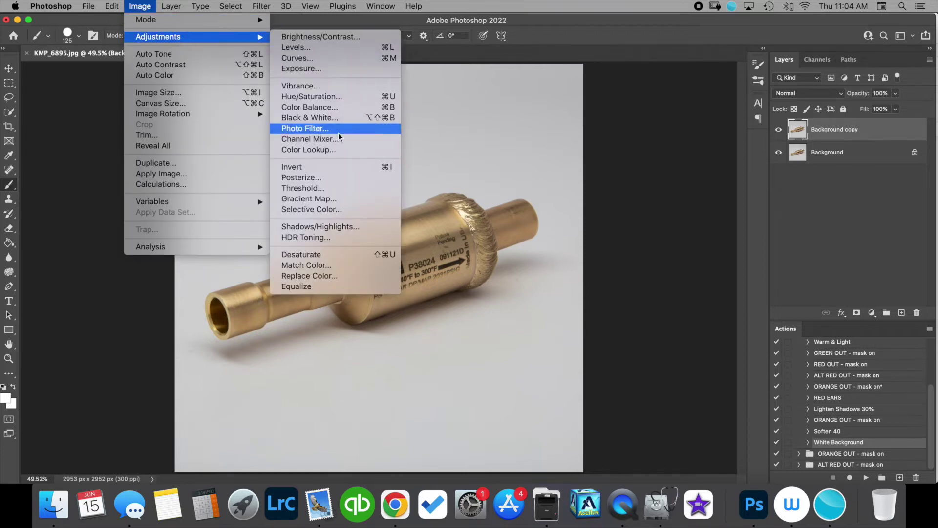
click(328, 278)
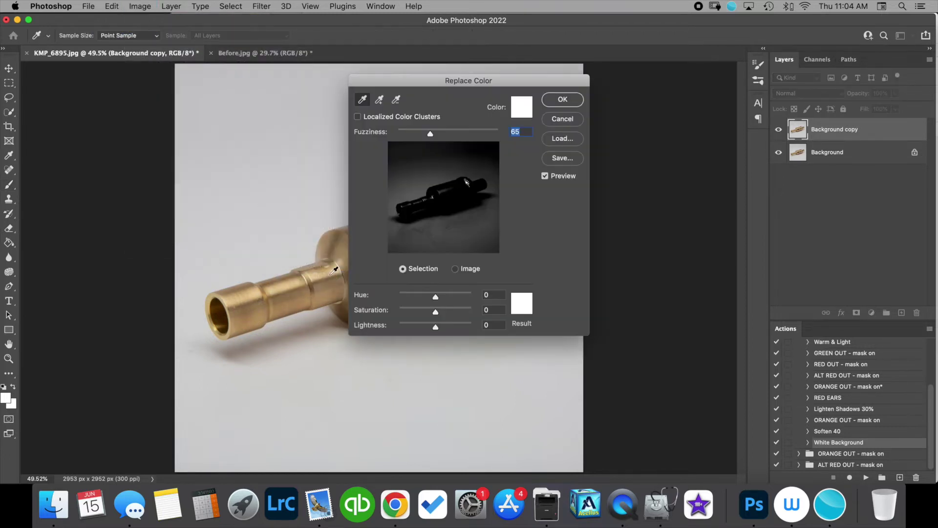
click(382, 103)
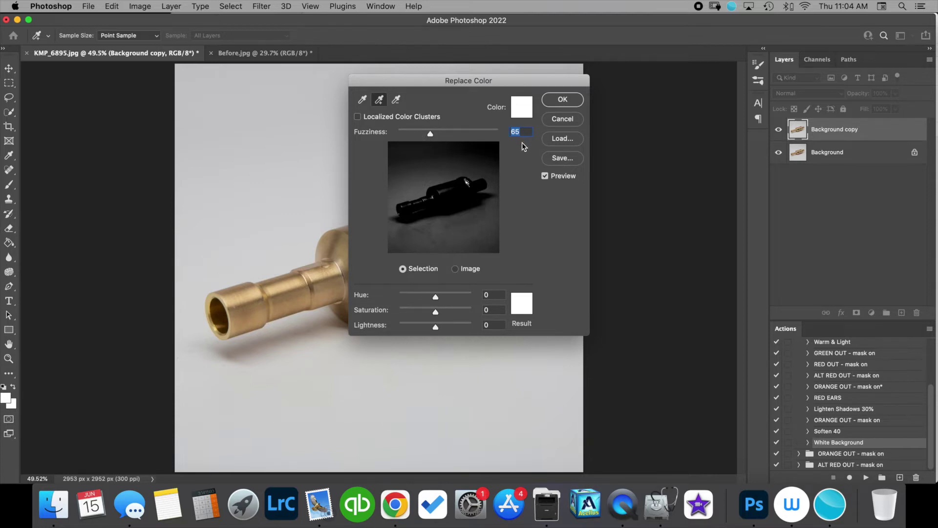
click(465, 227)
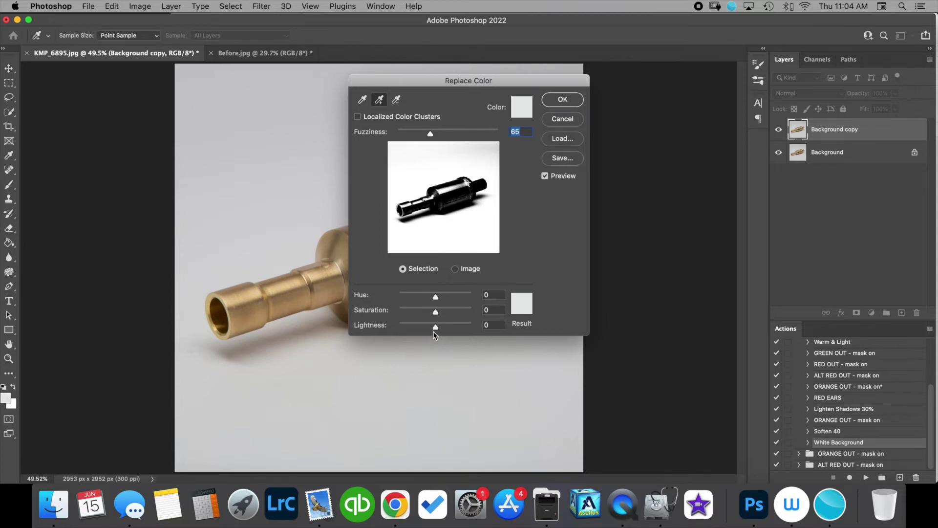
drag(436, 326, 472, 326)
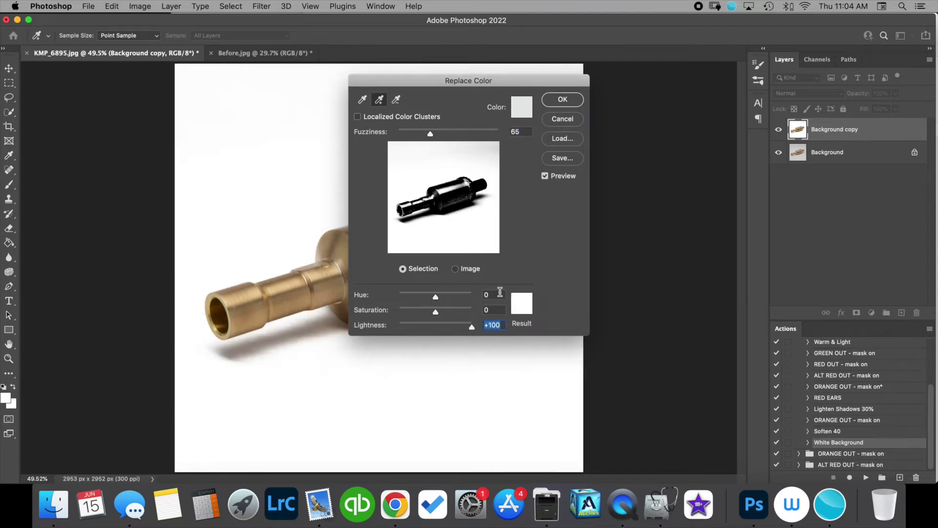
click(563, 99)
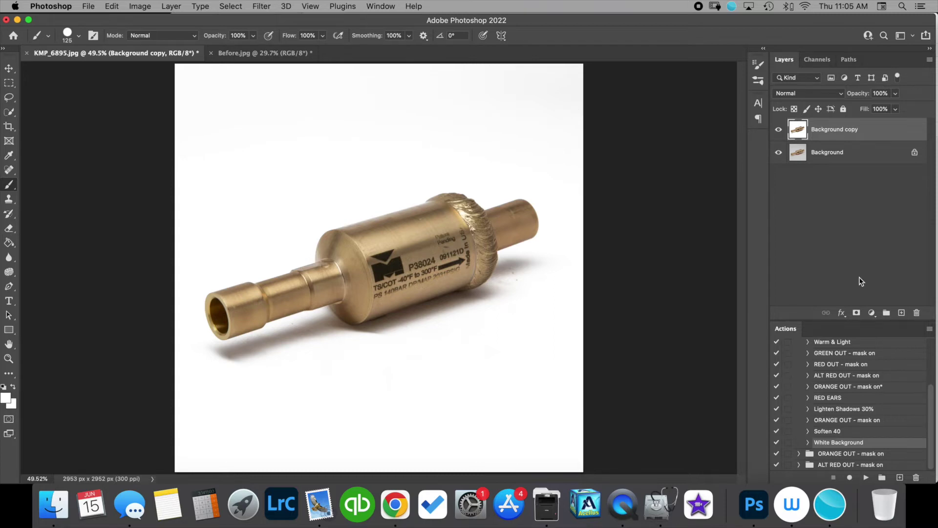
Add a mask to Background copy and paint black over the filter body to restore its tones
click(858, 313)
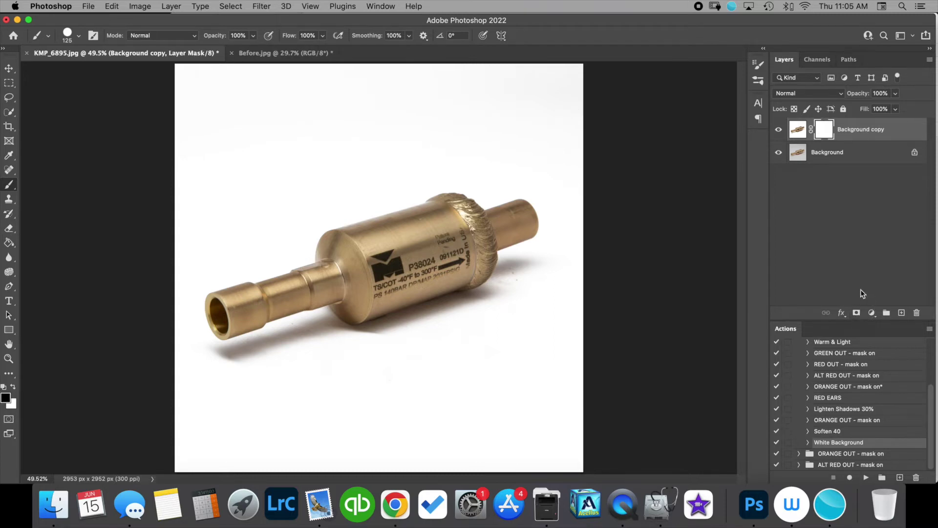
click(67, 39)
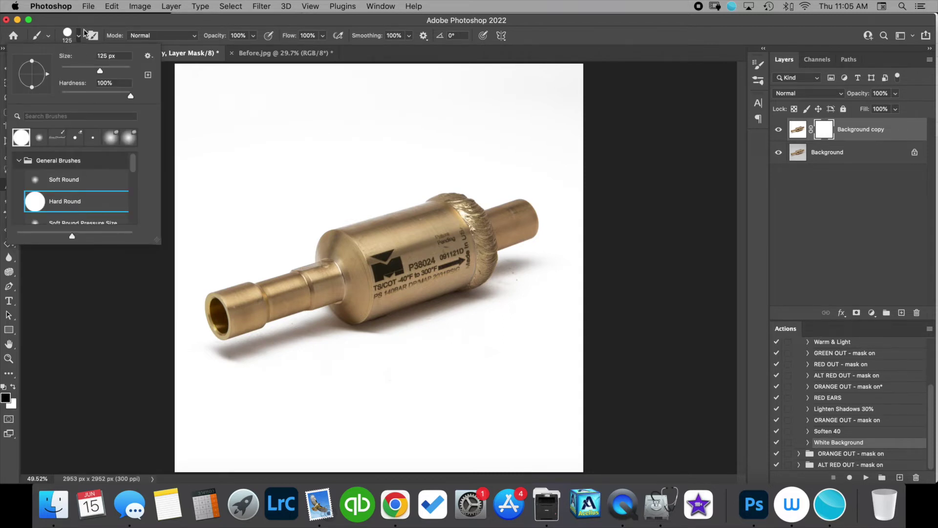
click(79, 36)
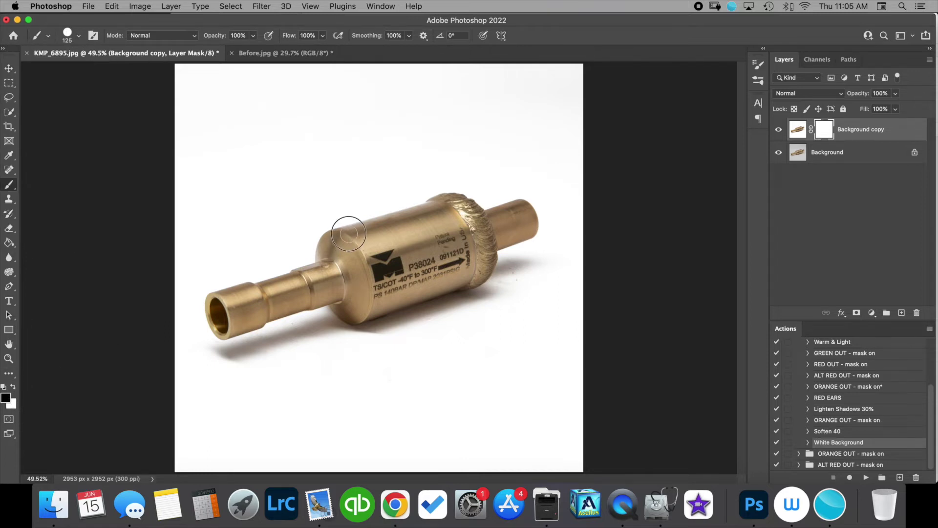
mouse_move(424, 213)
mouse_down()
mouse_move(449, 206)
mouse_move(464, 232)
mouse_move(442, 231)
mouse_up()
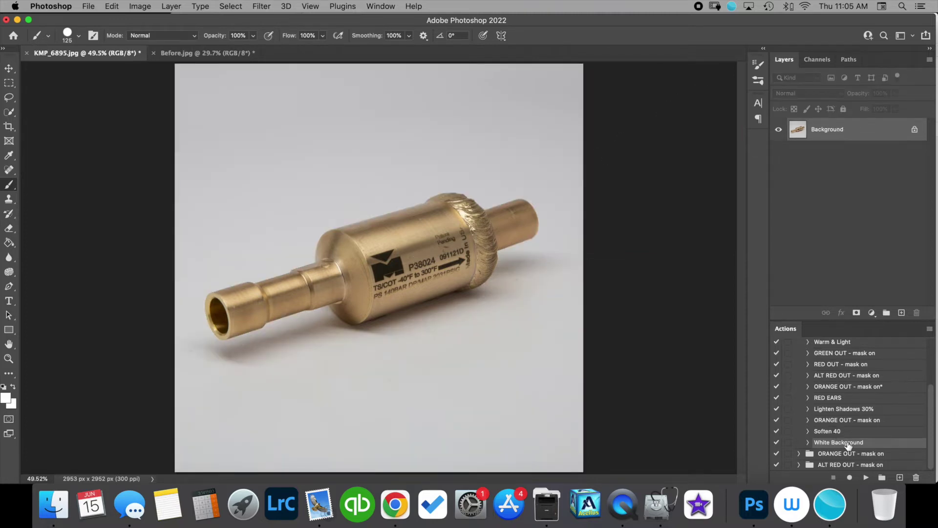
Run the White Background action, then paint its mask black over the filter's upper body
click(866, 480)
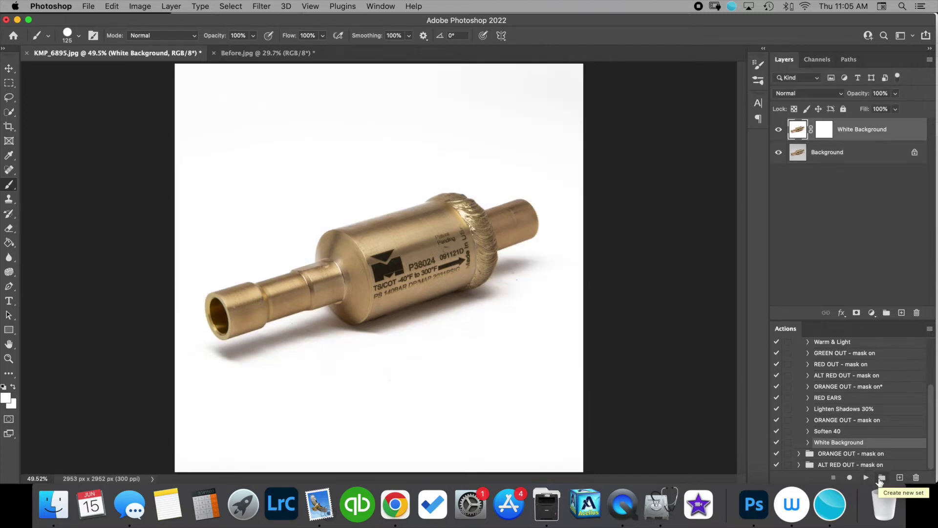
click(825, 130)
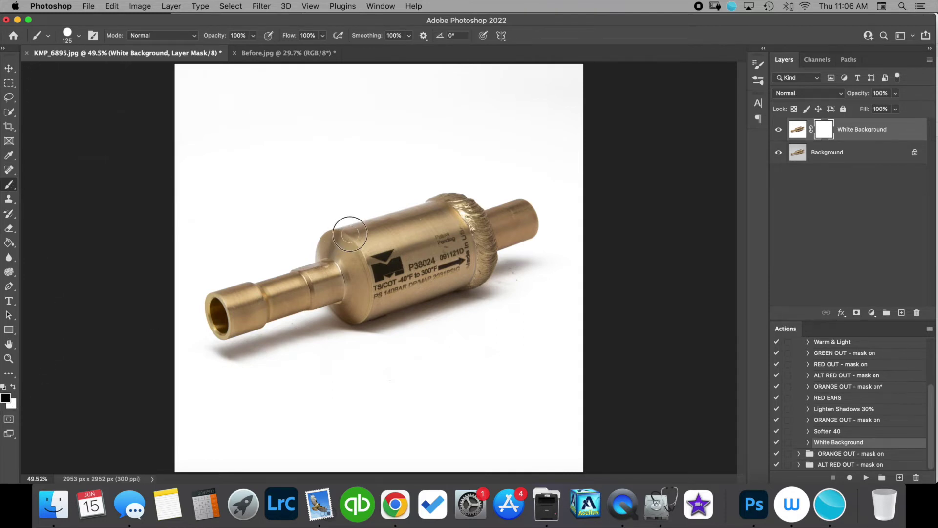
drag(449, 209, 431, 196)
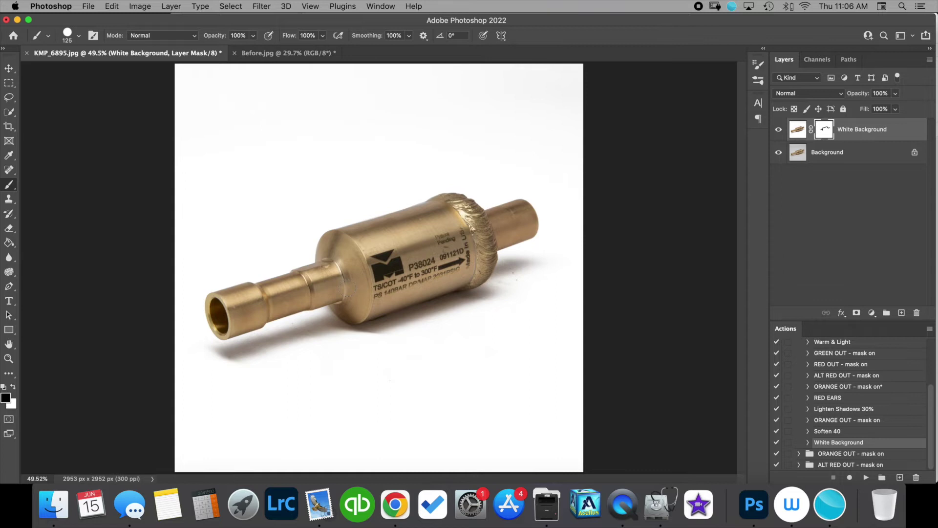
key(super+2)
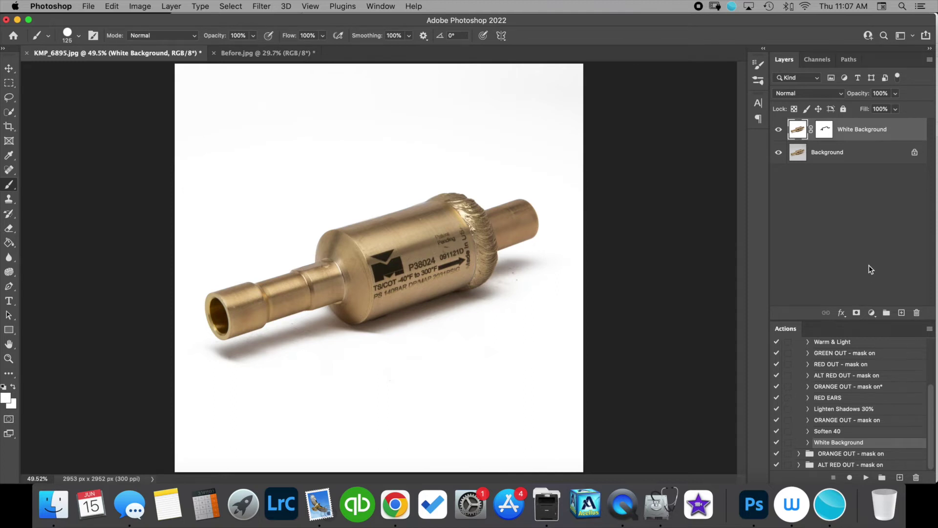
Duplicate White Background and merge both white-background layers into one
click(172, 6)
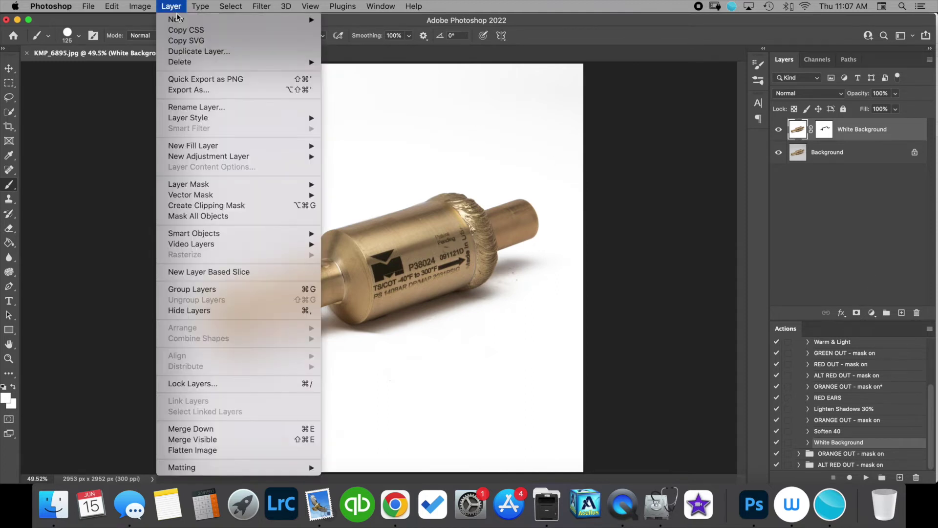
click(183, 51)
click(569, 211)
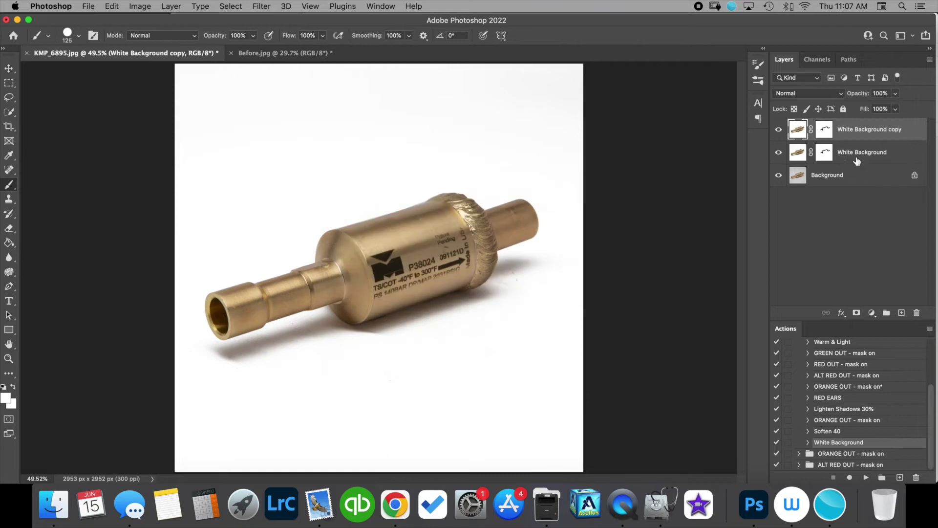
shift+click(892, 159)
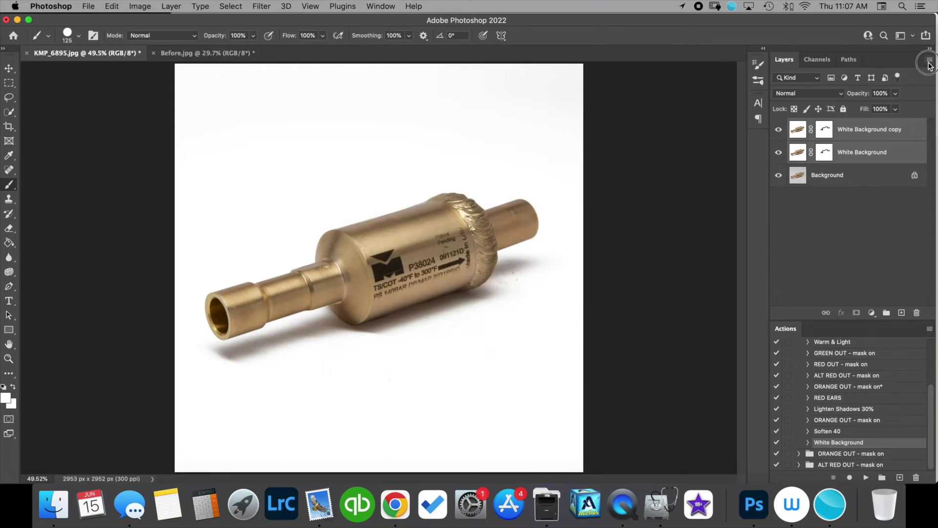
click(929, 64)
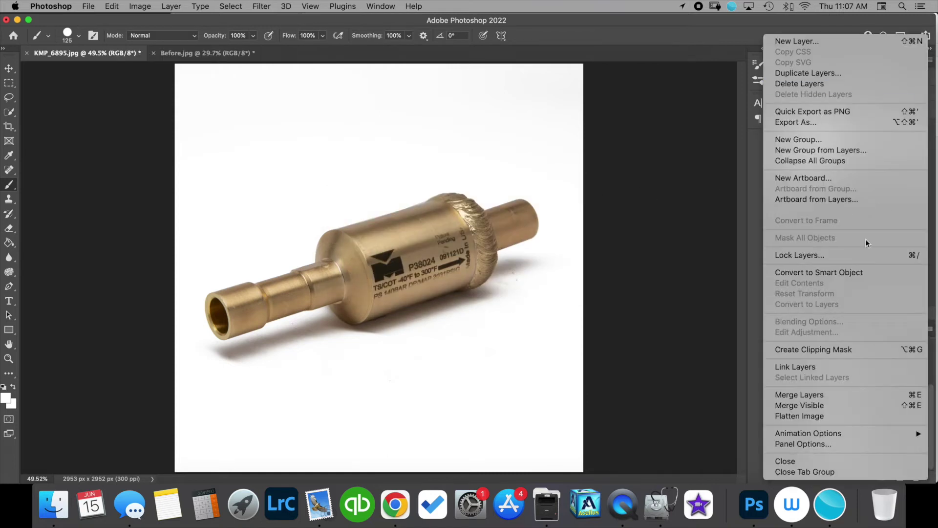
click(827, 398)
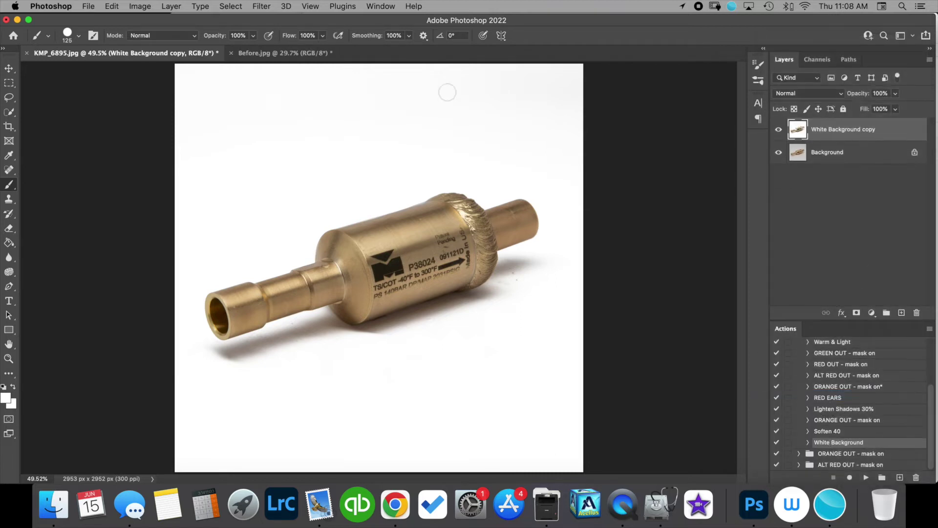
Duplicate the merged layer as White Background copy 2
click(175, 7)
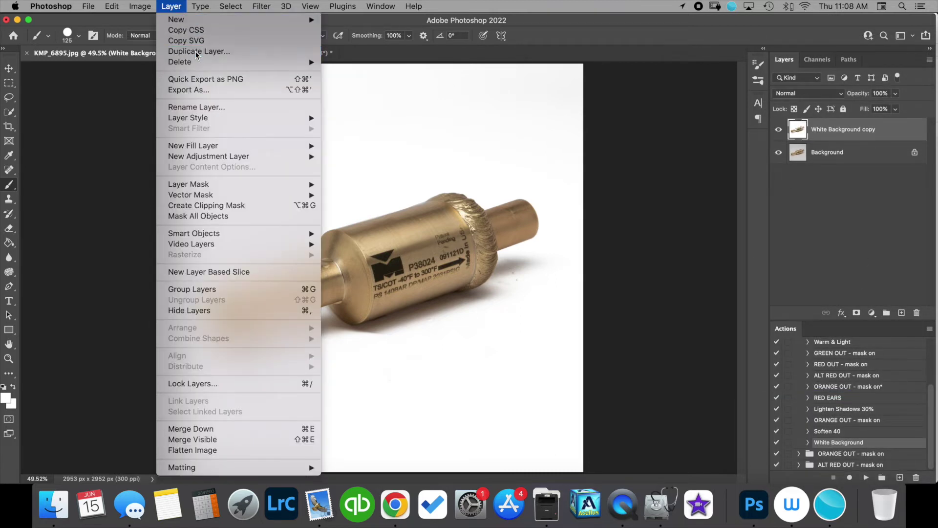
click(196, 51)
click(580, 216)
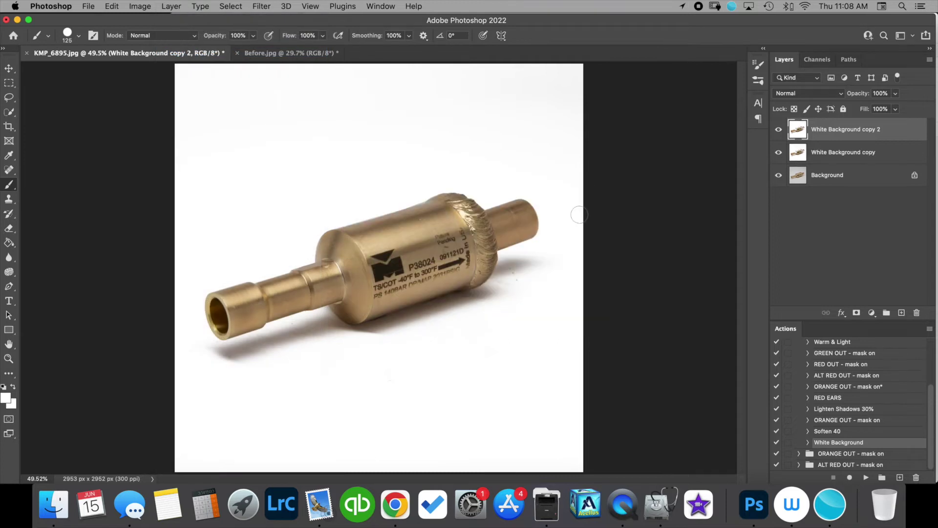
click(262, 6)
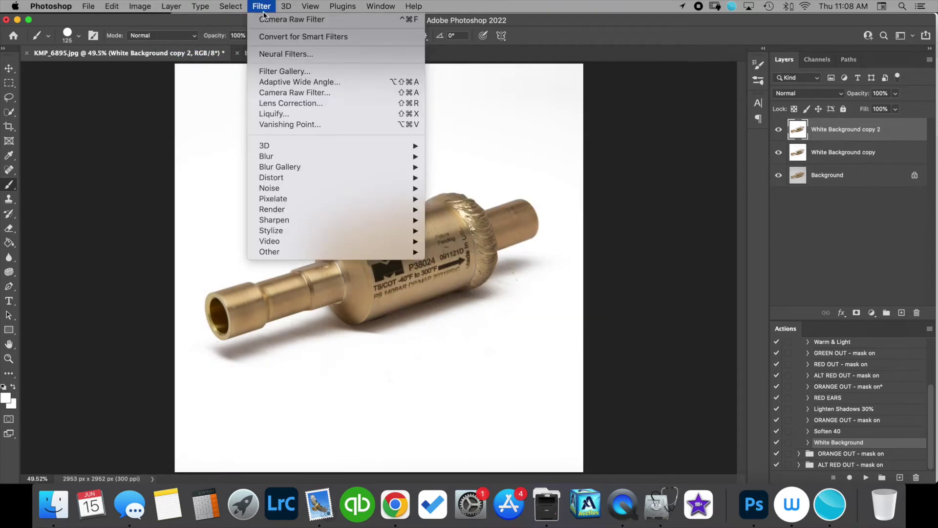
Raise Shadows in Camera Raw on White Background copy 2, then hide it behind an inverted black mask
click(313, 93)
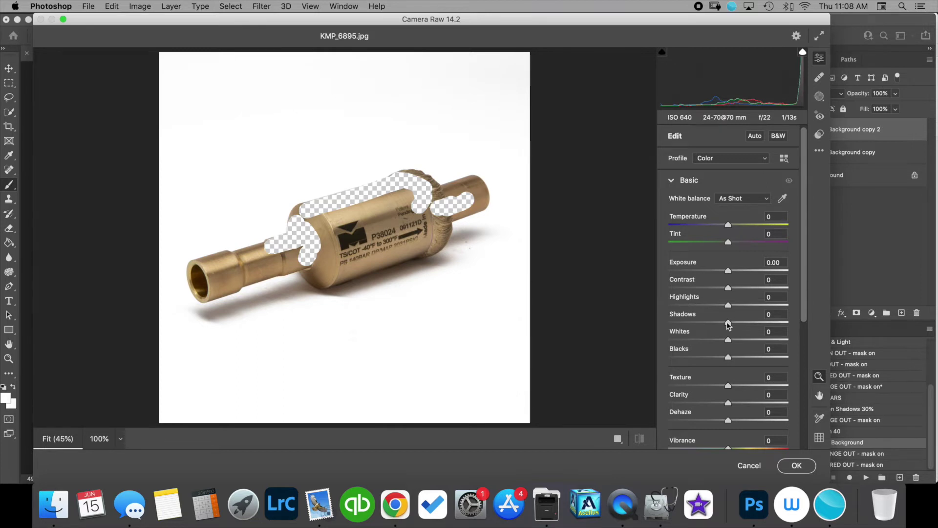
drag(729, 327, 742, 319)
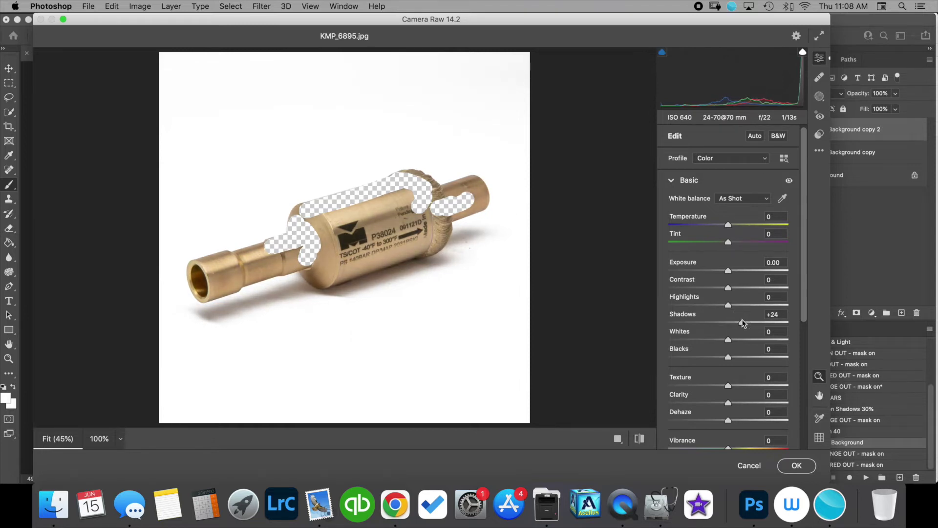
click(797, 466)
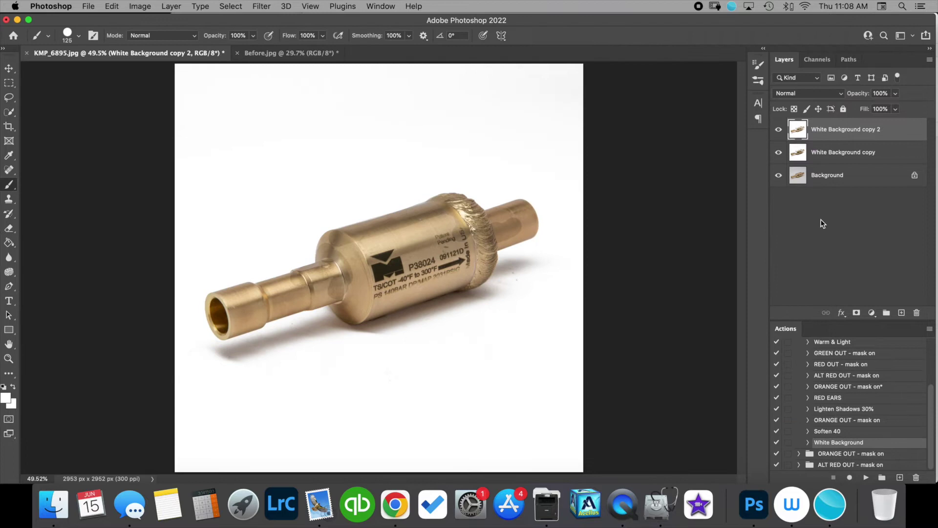
click(857, 313)
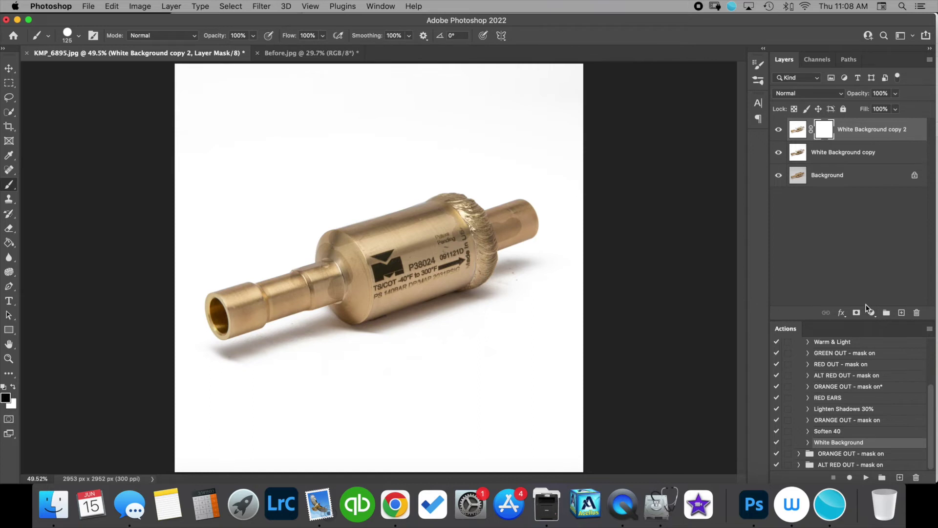
key(super+i)
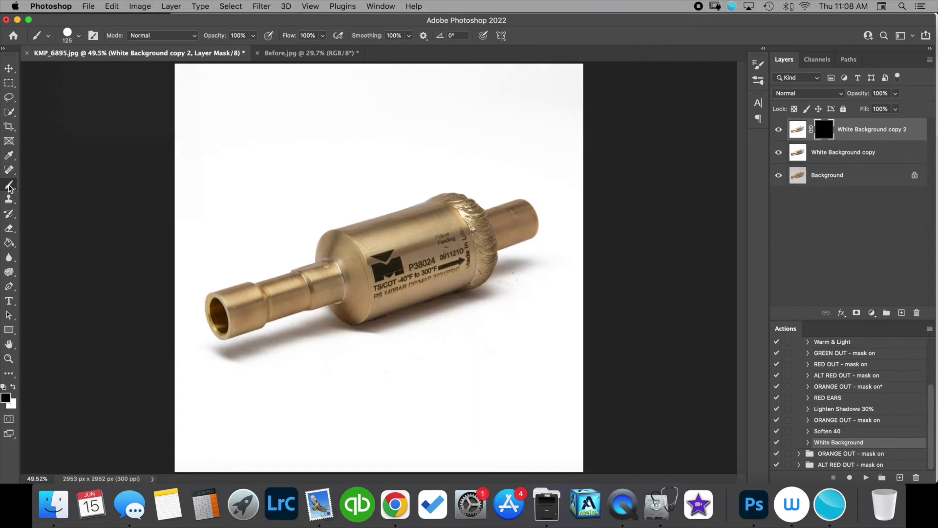
Paint white with a Soft Round brush on the mask to lift the shadow under the fitting
click(72, 40)
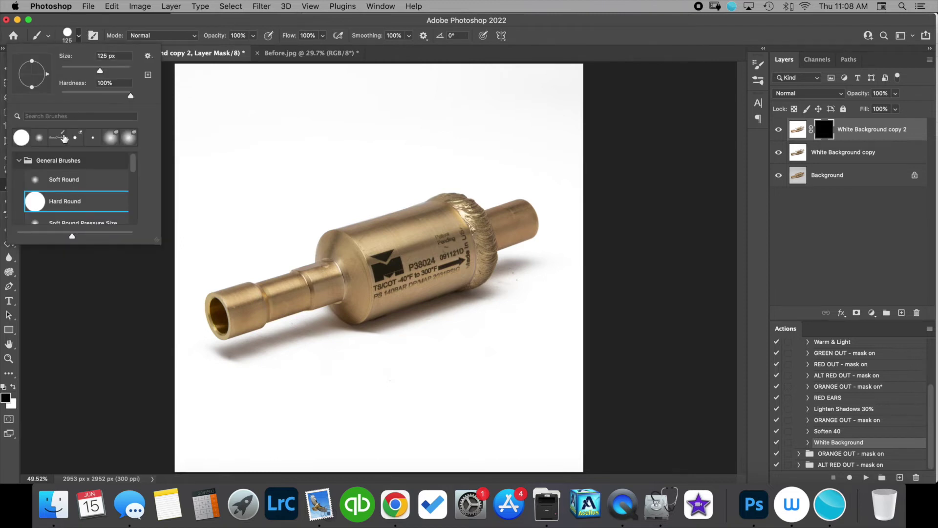
click(69, 179)
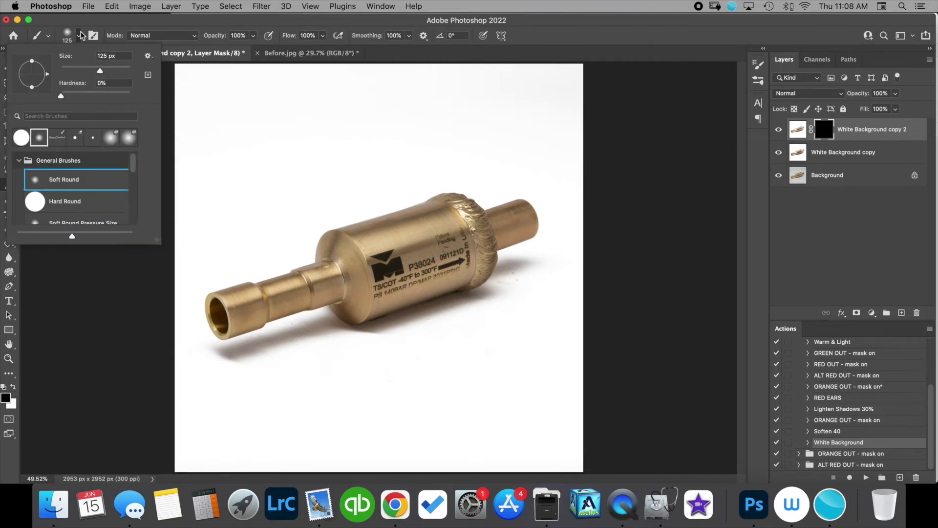
click(80, 37)
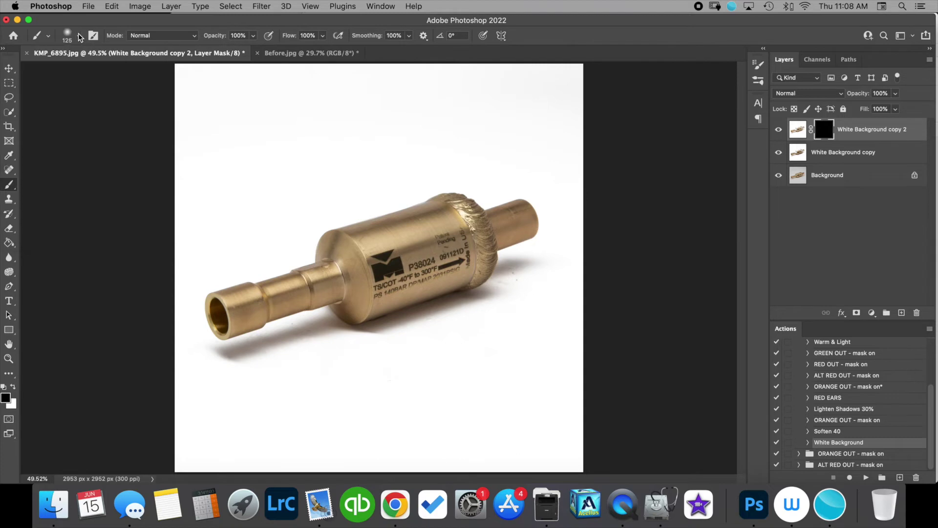
click(13, 387)
scroll(221, 352, up, 2)
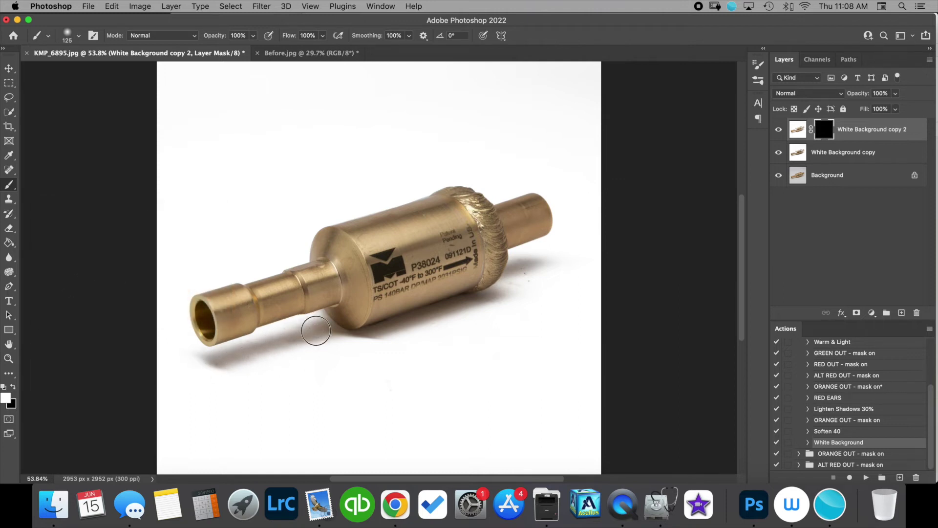
drag(347, 341, 493, 308)
mouse_move(356, 339)
mouse_down()
mouse_move(508, 293)
mouse_move(380, 340)
mouse_move(486, 305)
mouse_move(516, 264)
mouse_move(543, 259)
mouse_move(520, 264)
mouse_up()
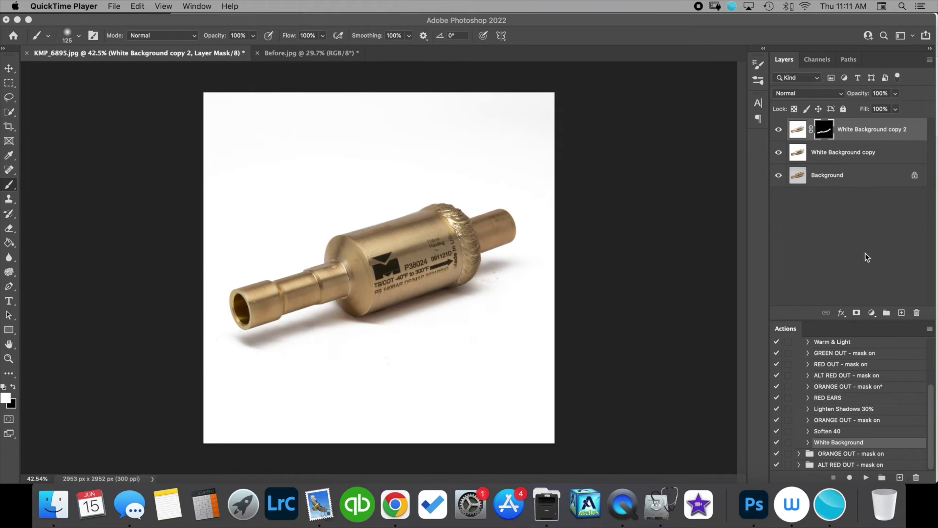
Switch to Before.jpg and run the White Background action on the cat litter bag photo
click(334, 57)
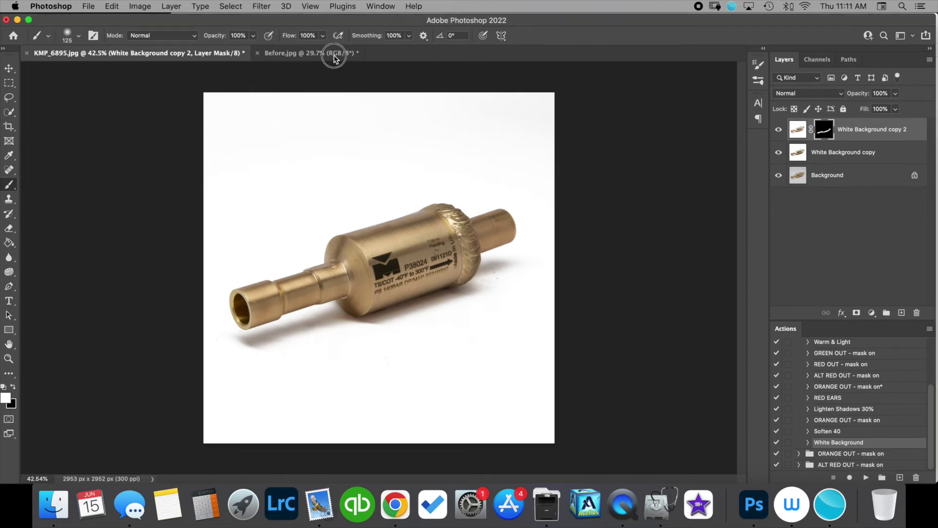
click(336, 57)
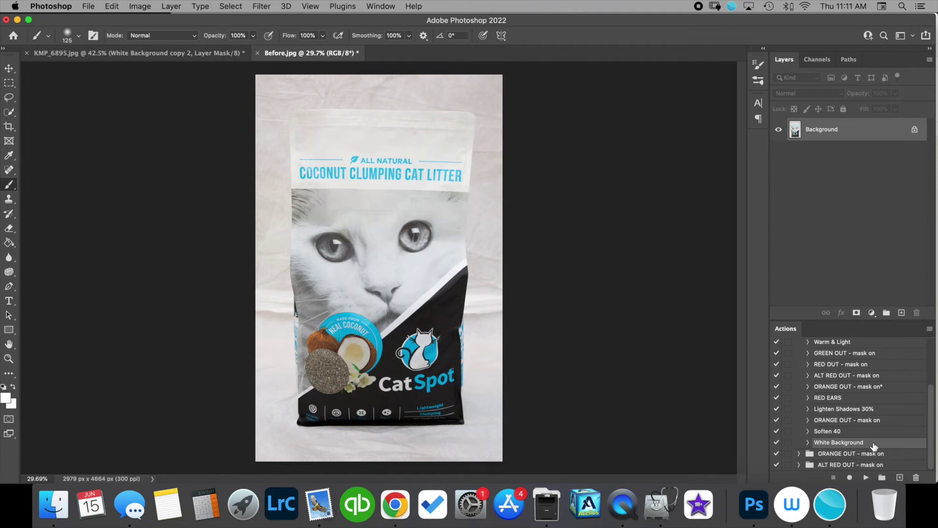
click(866, 478)
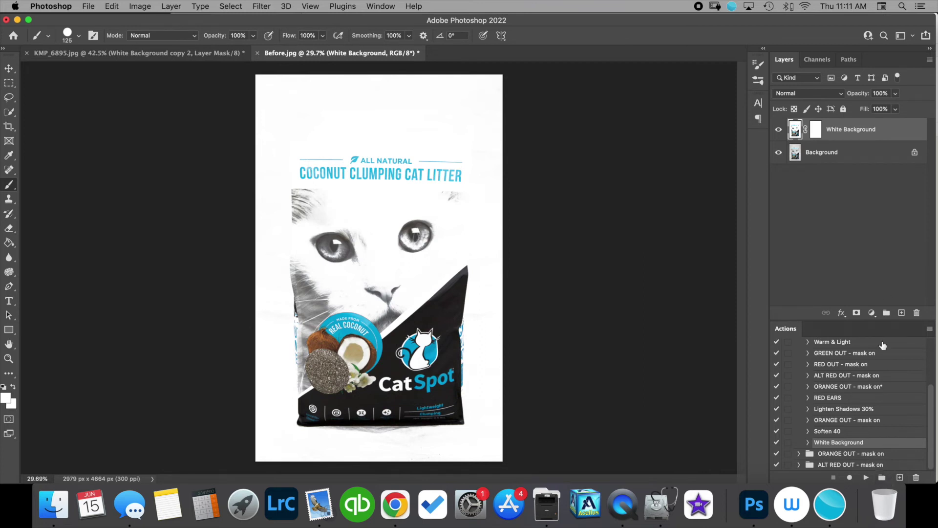
Paint the White Background mask black over the bag with a 600 px brush, dimming the layer to 35%
click(817, 130)
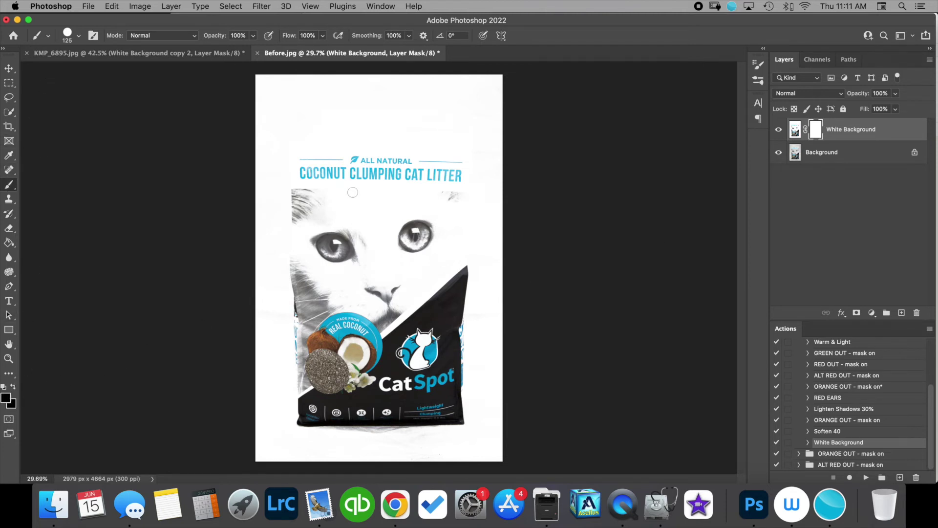
click(79, 35)
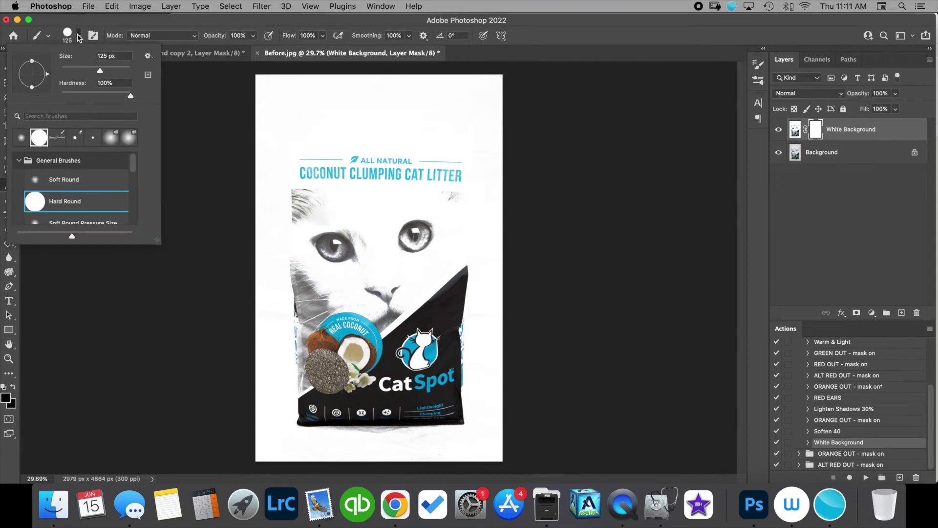
click(79, 34)
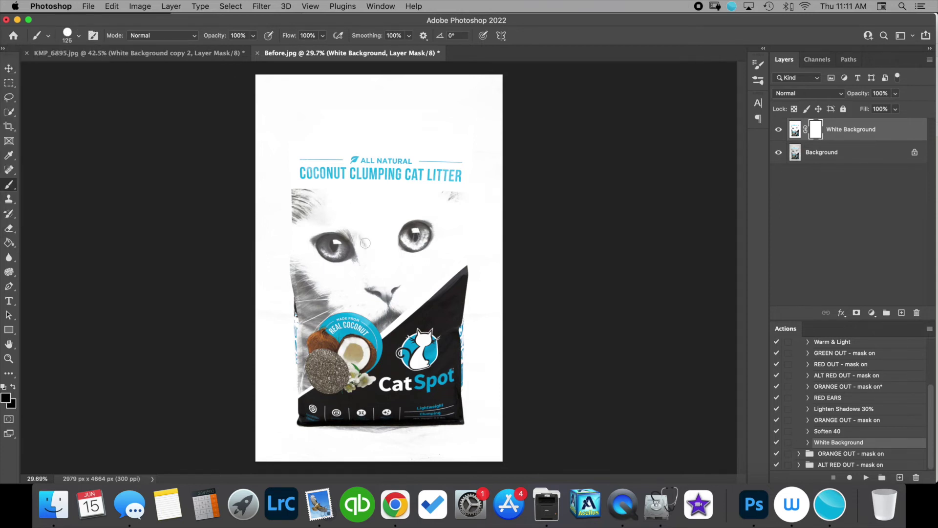
key(bracketright)
key(bracketright)
key(bracketright)
key(bracketright)
key(bracketright)
key(bracketright)
key(bracketright)
key(bracketright)
click(326, 181)
mouse_move(355, 179)
mouse_down()
mouse_move(422, 174)
mouse_move(422, 320)
mouse_move(412, 377)
mouse_move(384, 394)
mouse_move(358, 379)
mouse_move(329, 211)
mouse_move(382, 188)
mouse_move(382, 278)
mouse_move(393, 210)
mouse_up()
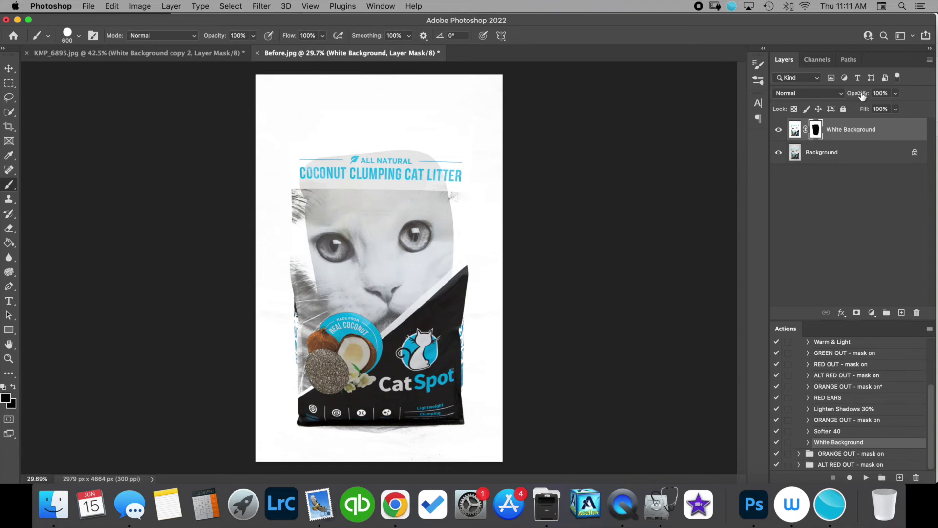
drag(859, 93, 855, 95)
drag(320, 135, 449, 135)
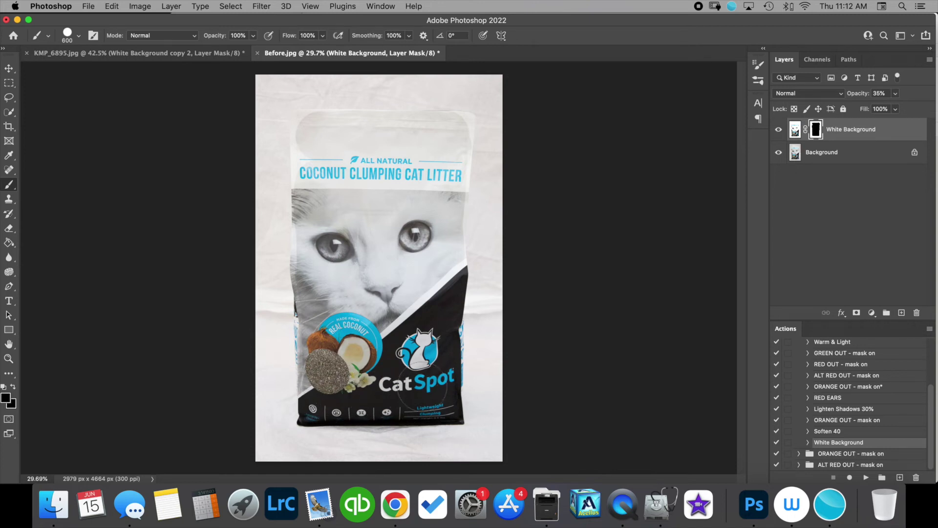
Touch up the mask edge with a 175 px brush, undo it, and restore layer opacity to 100%
scroll(420, 388, up, 5)
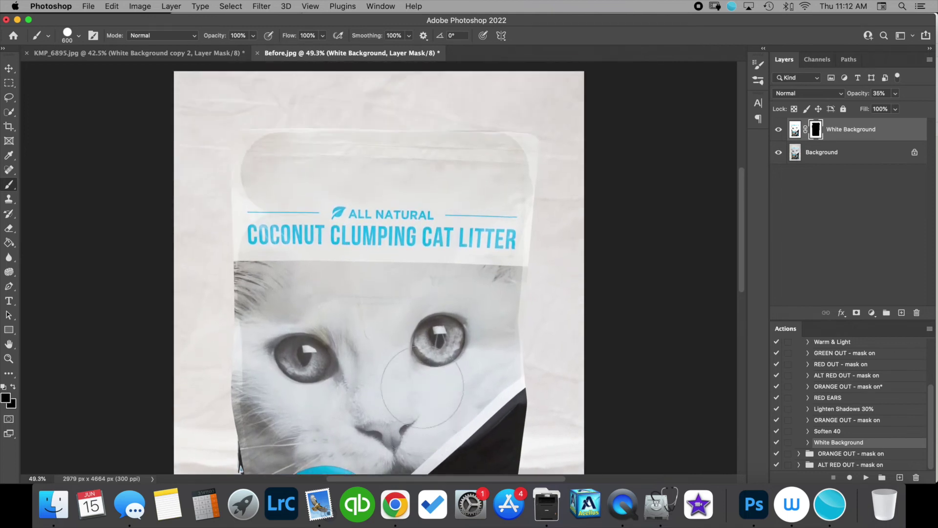
key(bracketleft)
key(bracketleft)
key(bracketleft)
key(bracketleft)
key(bracketleft)
key(bracketleft)
drag(261, 136, 245, 137)
key(super+z)
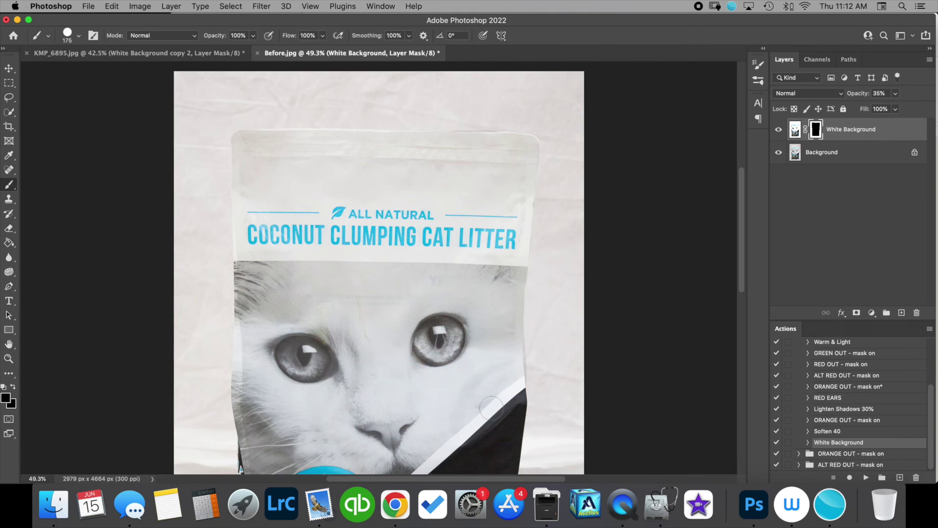
scroll(491, 404, down, 5)
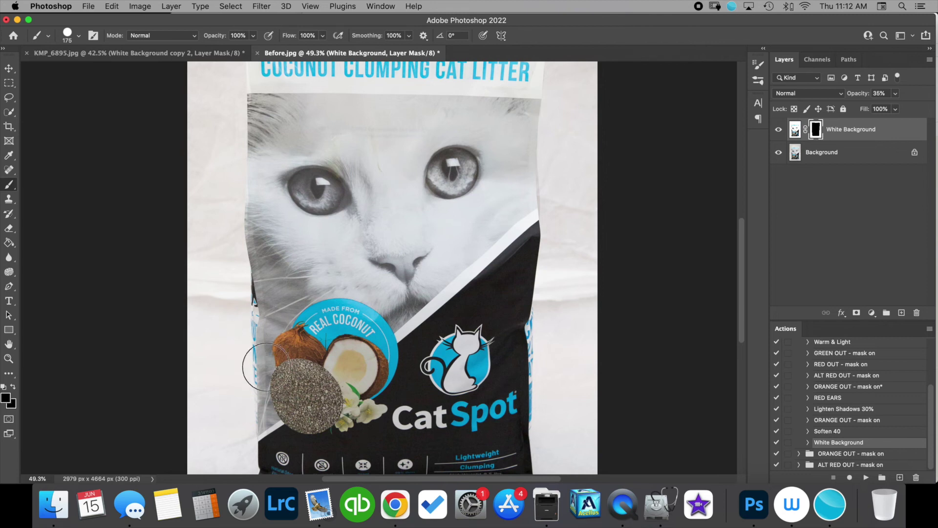
scroll(269, 459, down, 3)
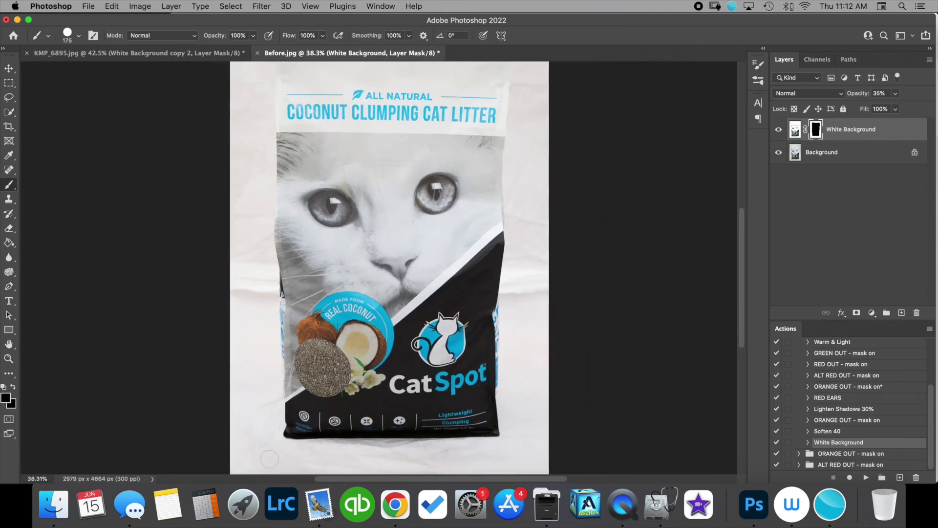
drag(859, 93, 909, 95)
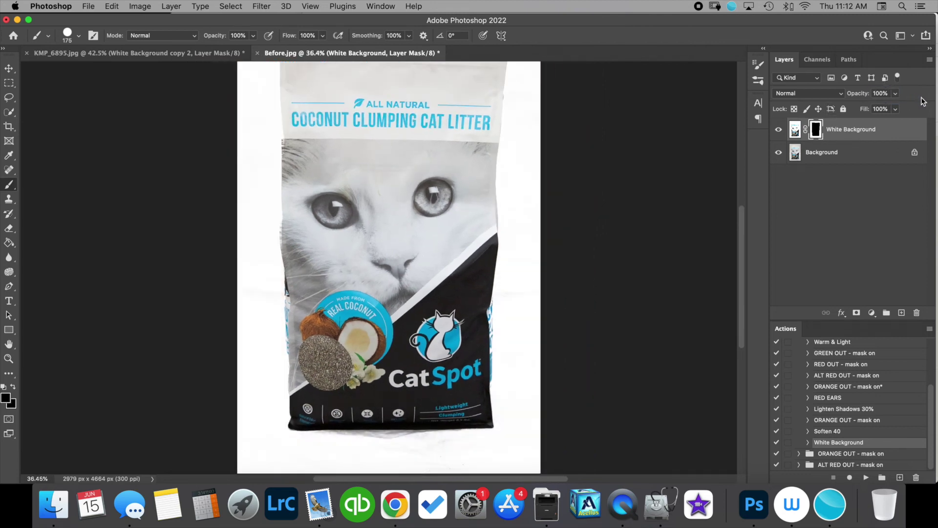
scroll(544, 273, down, 3)
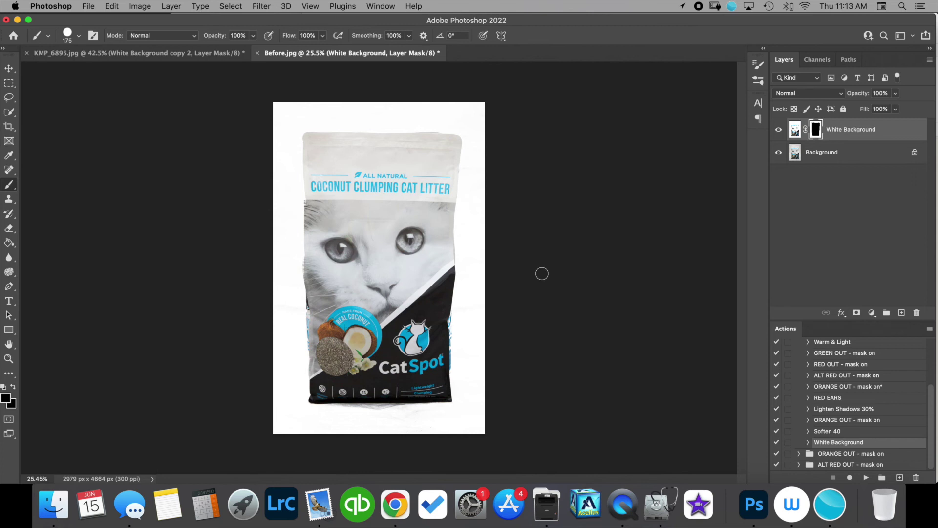
On a new layer, paint a 600 px soft black shadow under the bag at 64% opacity and add a mask
click(902, 313)
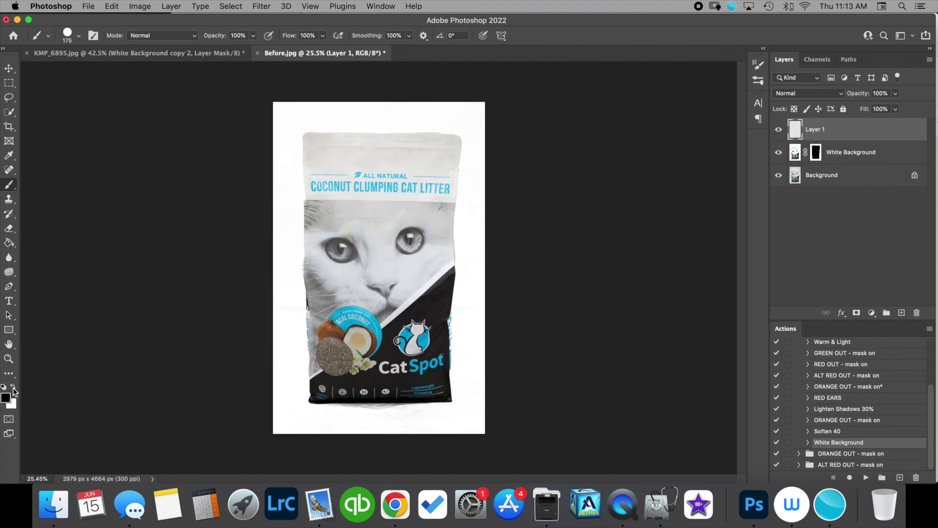
click(78, 35)
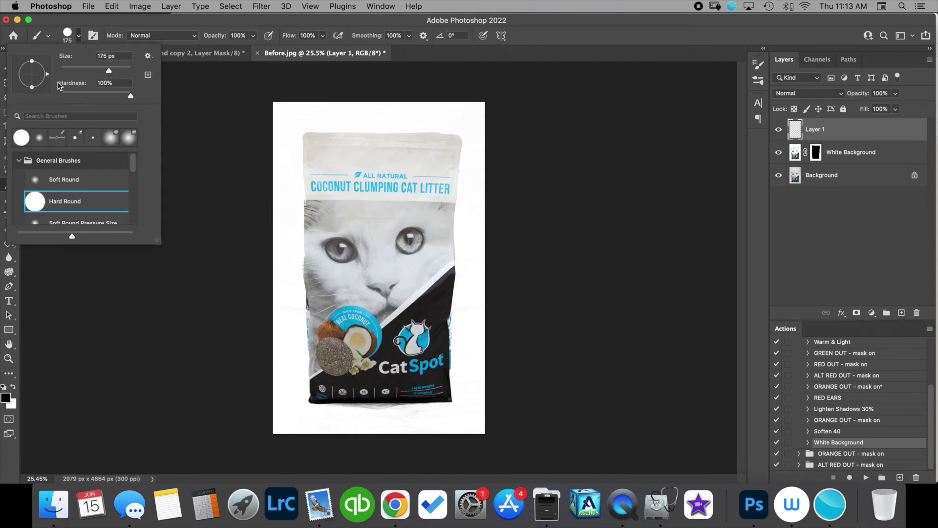
click(49, 180)
click(79, 37)
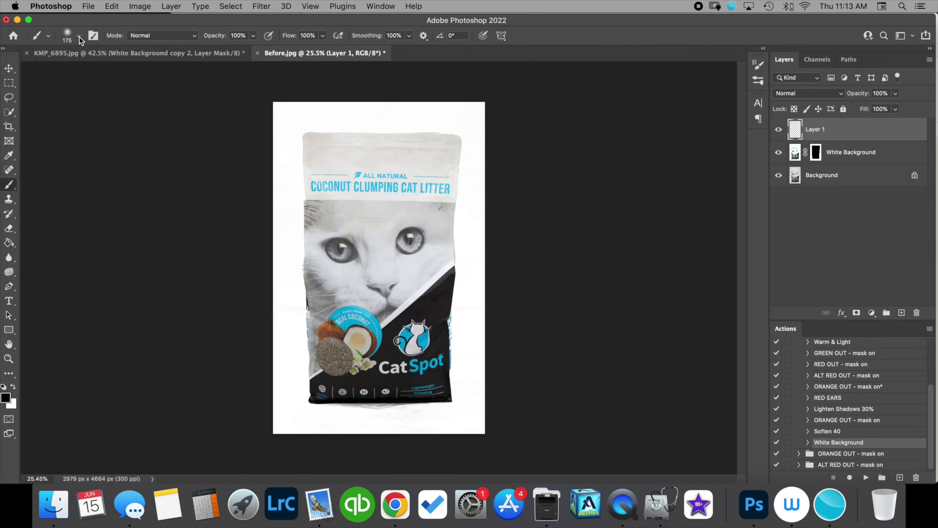
key(bracketright)
key(bracketright)
key(bracketright)
drag(308, 403, 465, 394)
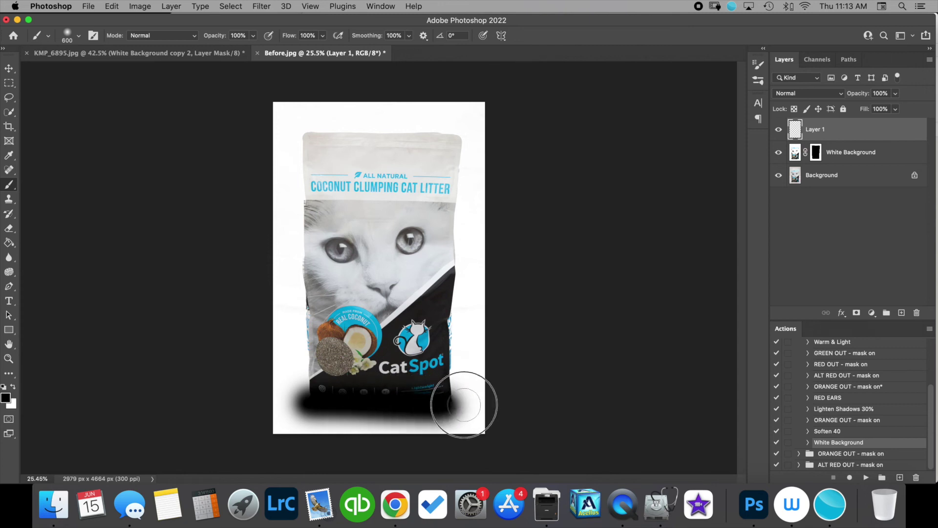
mouse_move(861, 98)
mouse_down()
mouse_move(843, 97)
mouse_move(863, 98)
mouse_up()
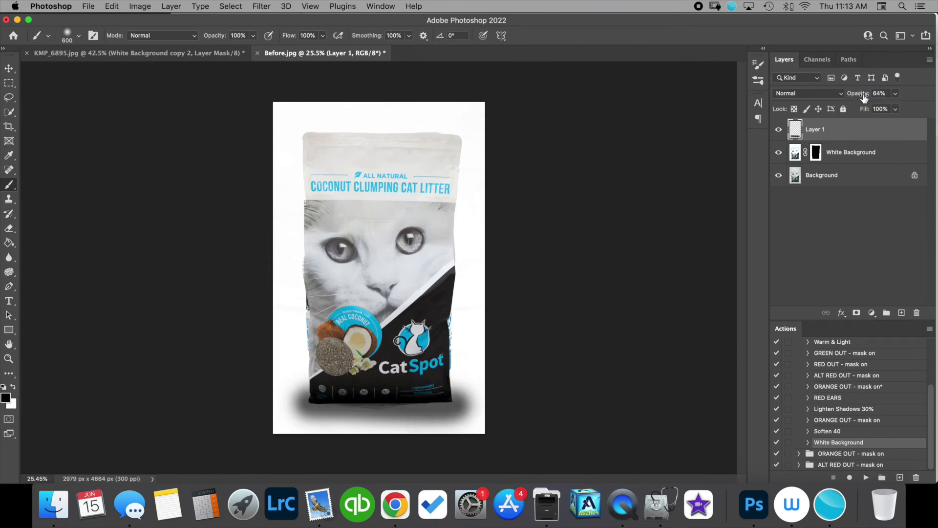
click(858, 313)
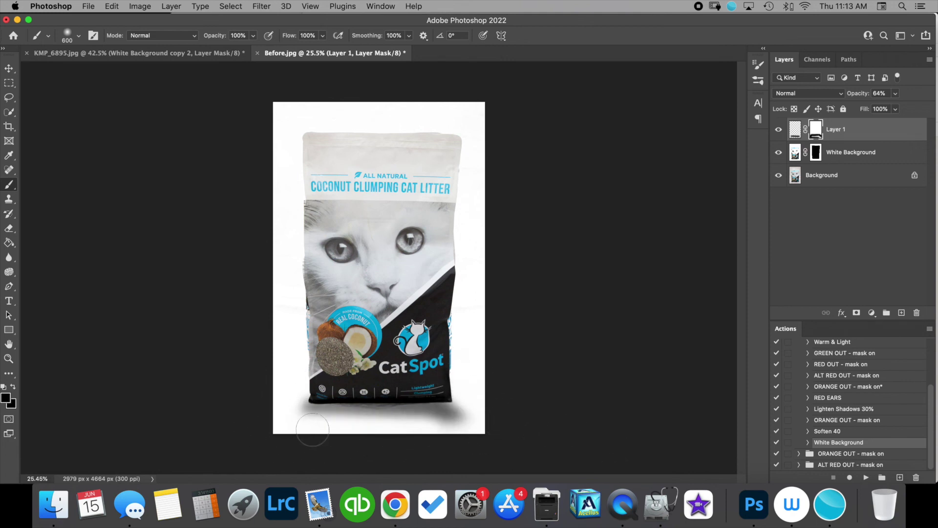
Paint out the drop shadow's outer edges under the bag on Layer 1's mask and raise its opacity to 82%
drag(312, 430, 584, 430)
mouse_move(418, 431)
mouse_down()
mouse_move(566, 427)
mouse_move(446, 421)
mouse_move(597, 421)
mouse_up()
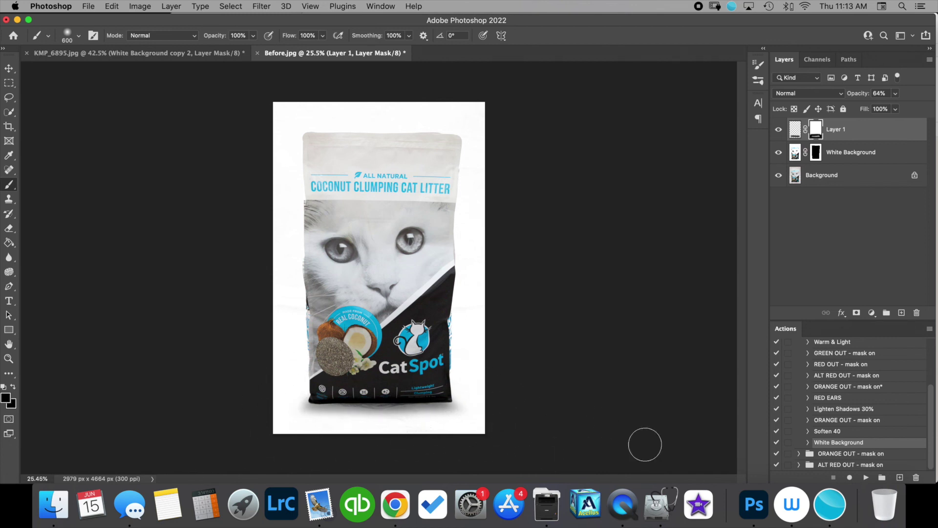
drag(858, 96, 862, 101)
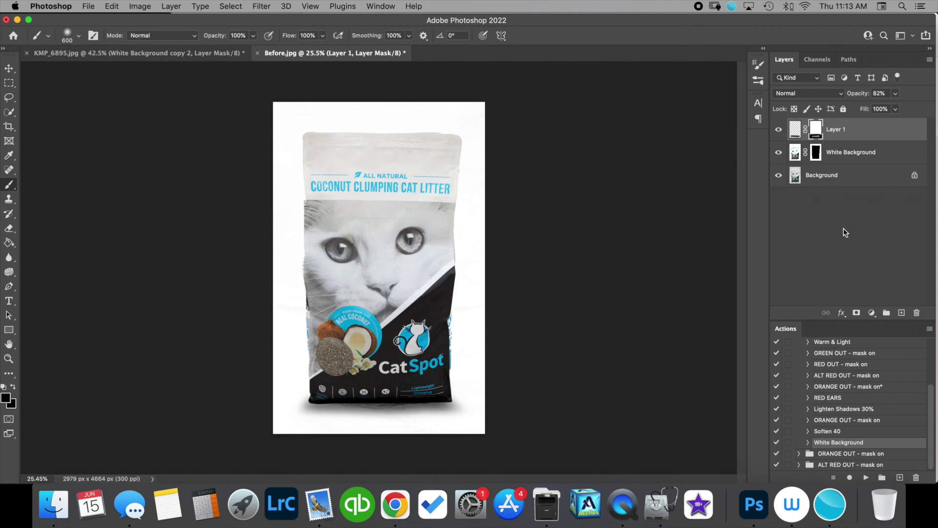